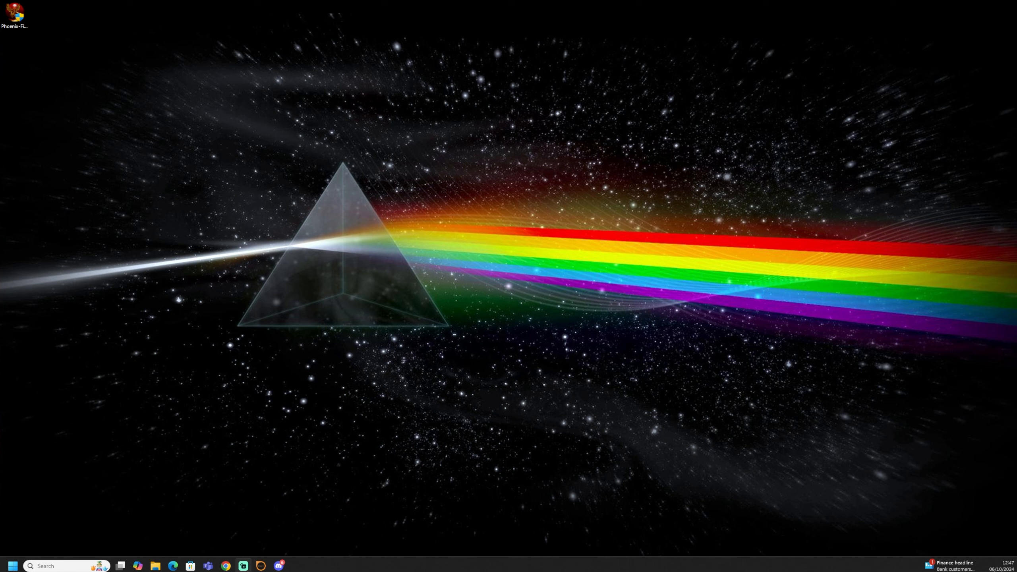
Step: Run the Firestorm setup file, keep English as installer language, and accept the Vivox licence agreement
{"action": "left_click", "coordinate": [19, 40]}
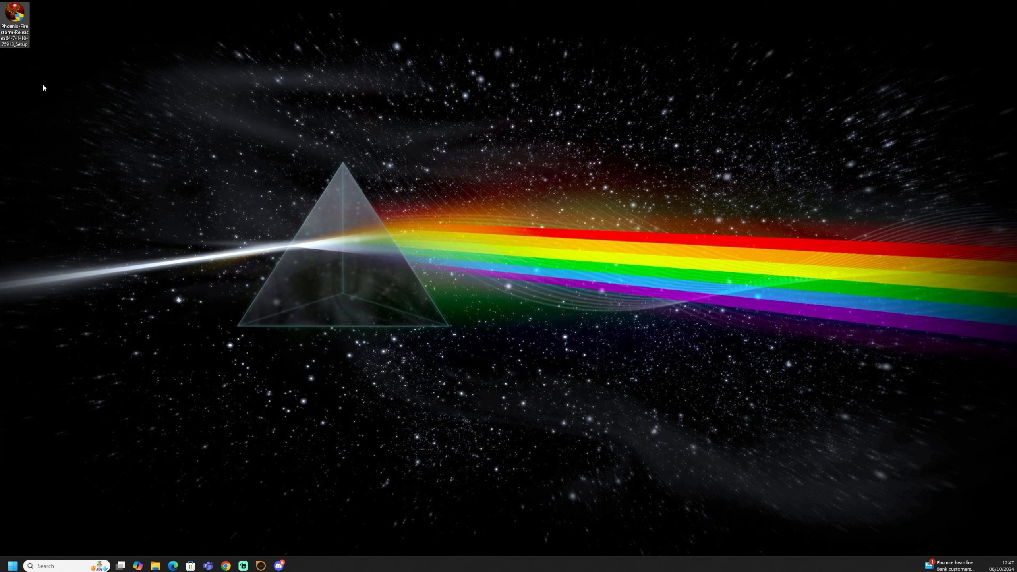
{"action": "double_click", "coordinate": [14, 9]}
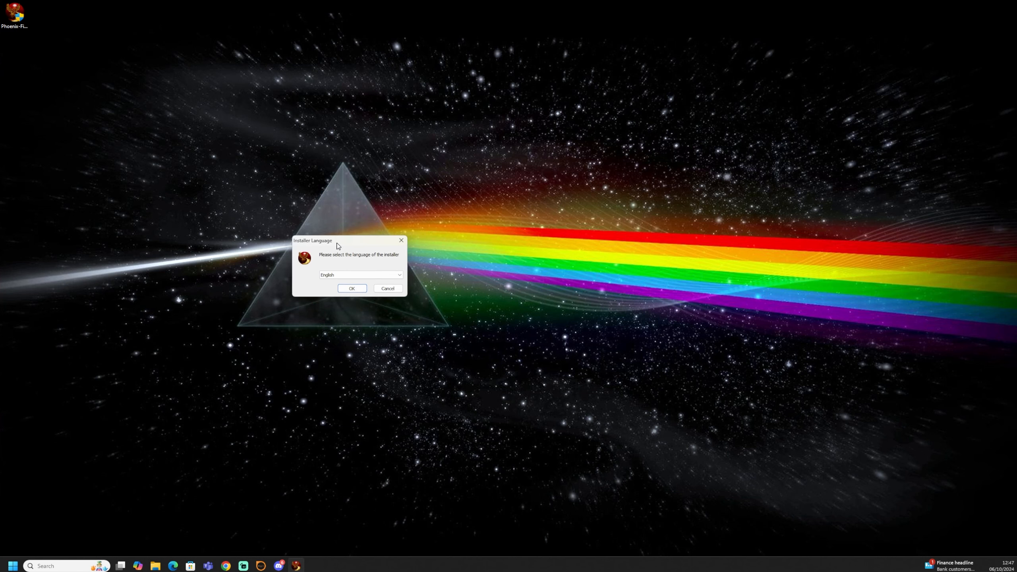
{"action": "left_click", "coordinate": [347, 287]}
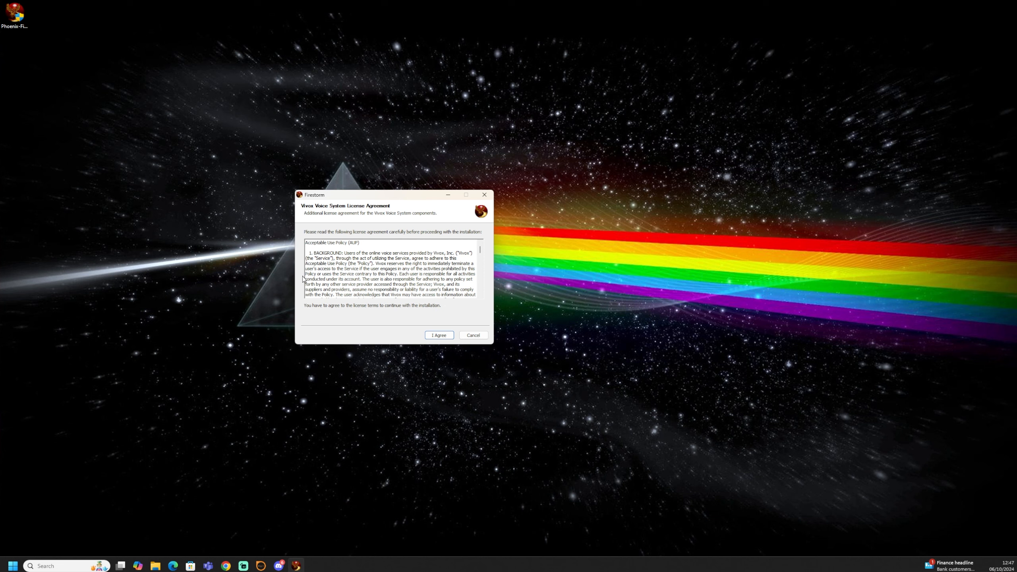
{"action": "left_click", "coordinate": [439, 335]}
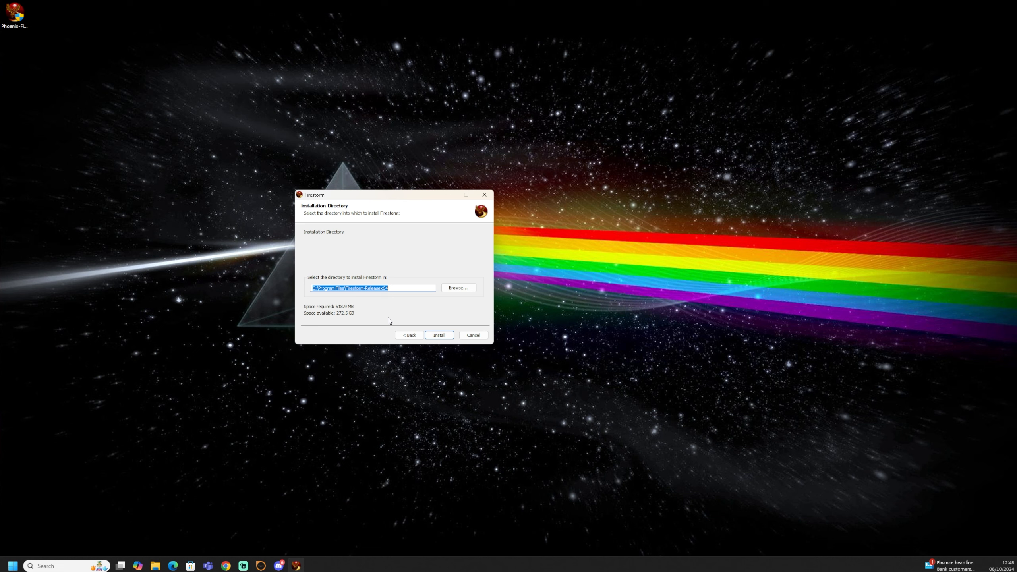
Step: Copy the Firestorm-Releasex64 folder name from the installation path
{"action": "left_click", "coordinate": [399, 286]}
{"action": "left_click_drag", "start_coordinate": [392, 288], "coordinate": [347, 292]}
{"action": "right_click", "coordinate": [359, 292]}
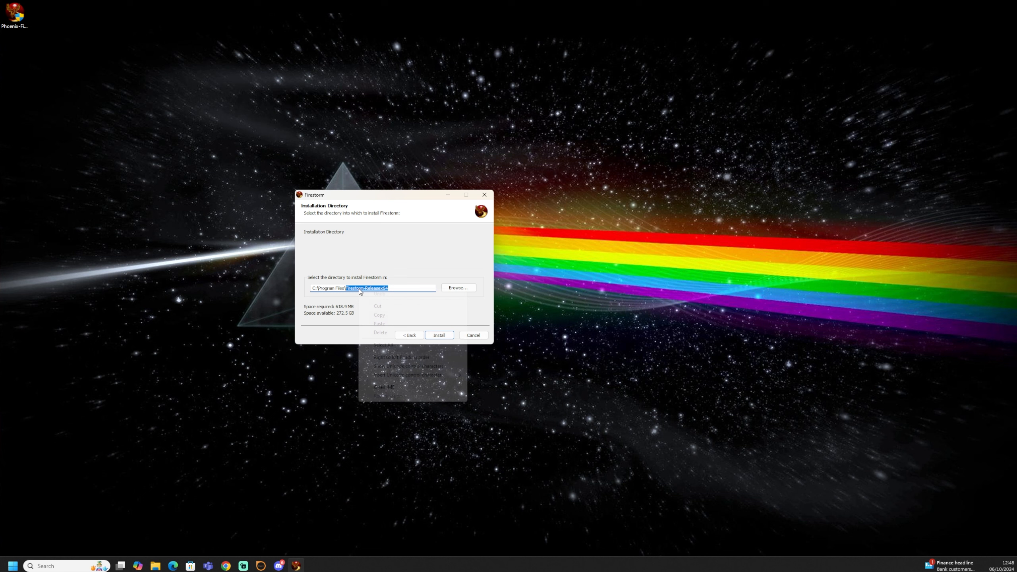
{"action": "left_click", "coordinate": [380, 316]}
Step: Set the installation directory to E:\Program Files\Firestorm-Releasex64 by browsing to Program Files on Programs (E:) and pasting the folder name
{"action": "left_click", "coordinate": [459, 289]}
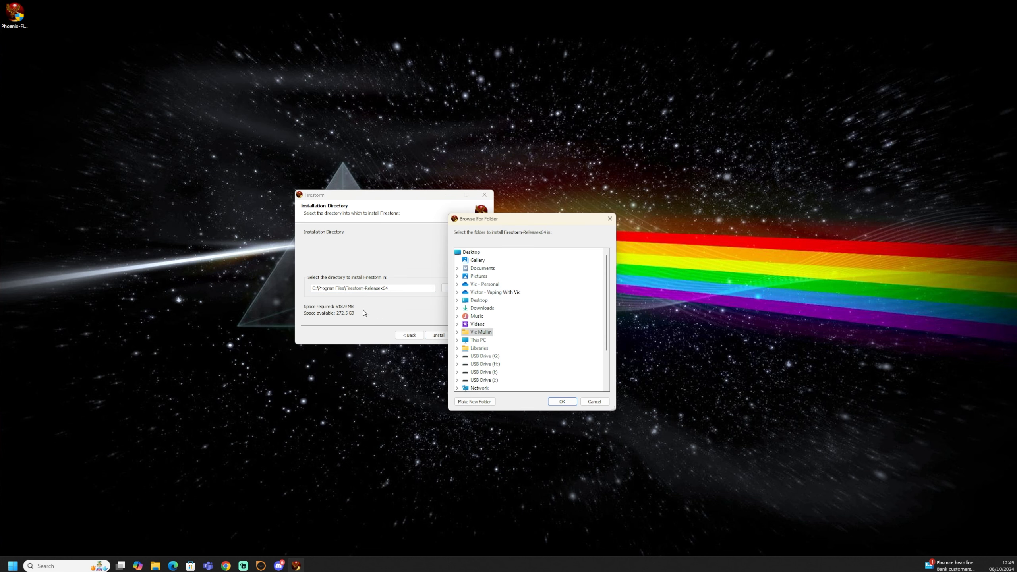
{"action": "left_click", "coordinate": [457, 340]}
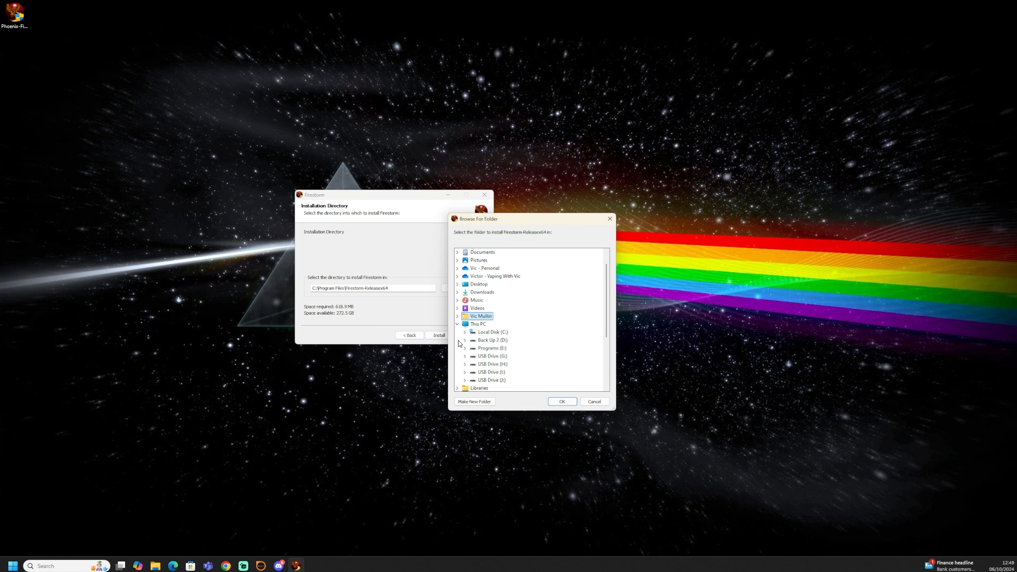
{"action": "double_click", "coordinate": [509, 348]}
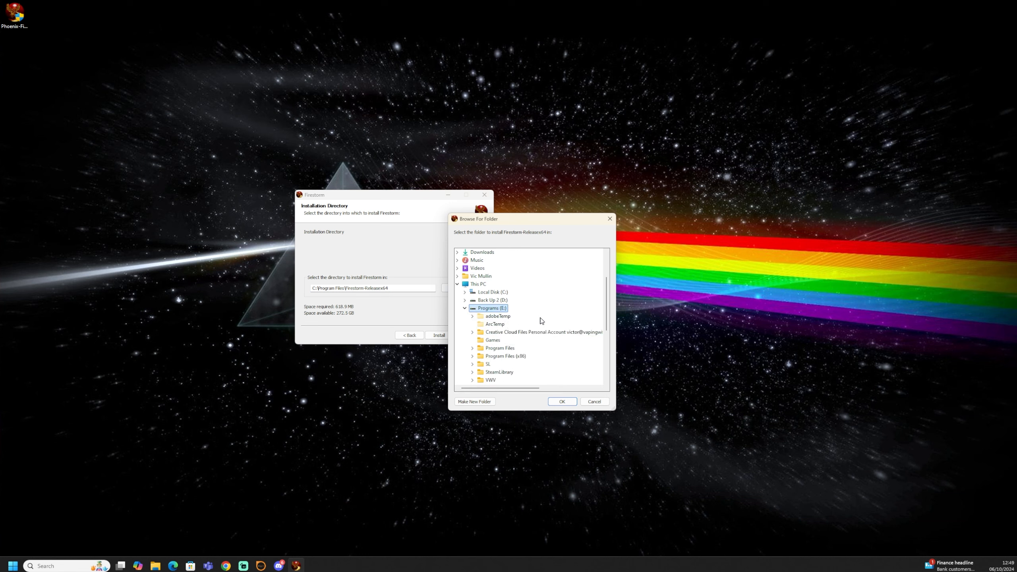
{"action": "double_click", "coordinate": [505, 348]}
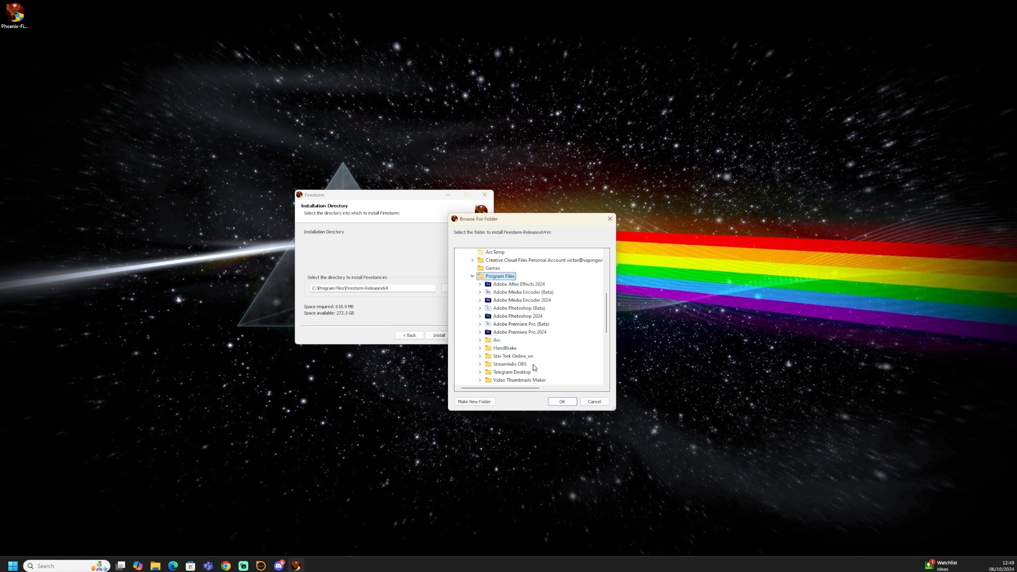
{"action": "left_click", "coordinate": [554, 402]}
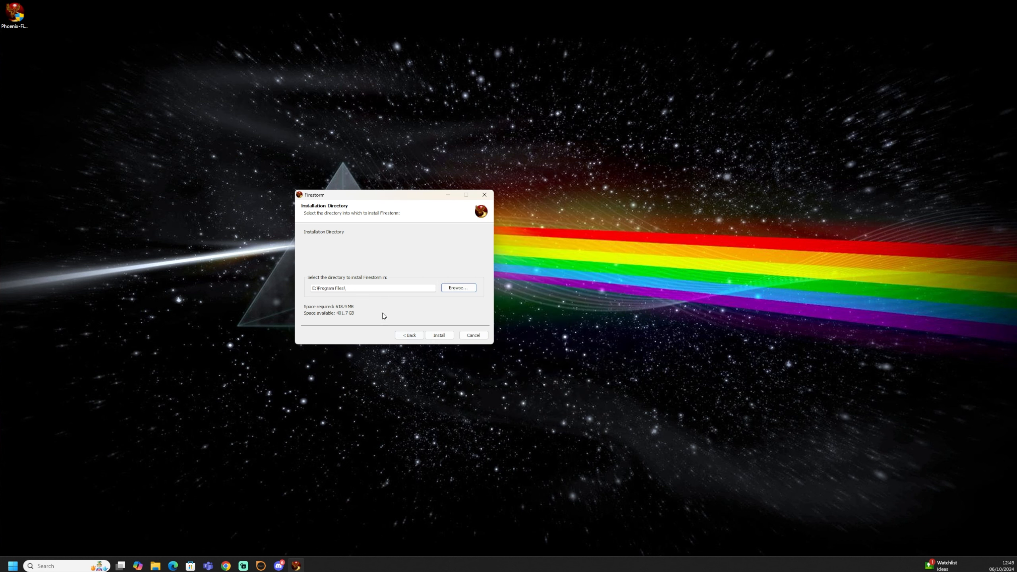
{"action": "left_click", "coordinate": [363, 288]}
{"action": "right_click", "coordinate": [360, 289]}
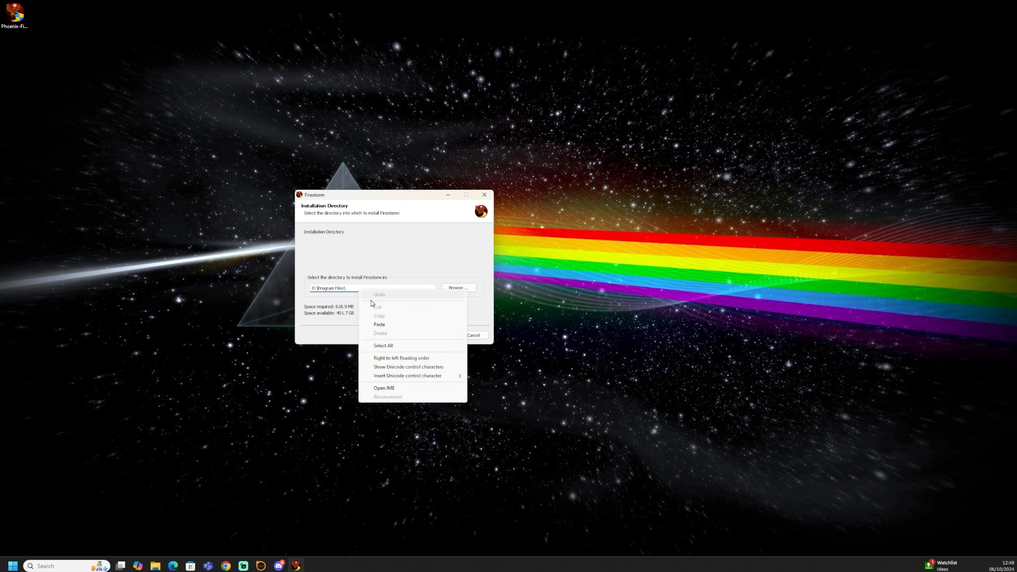
{"action": "left_click", "coordinate": [374, 325]}
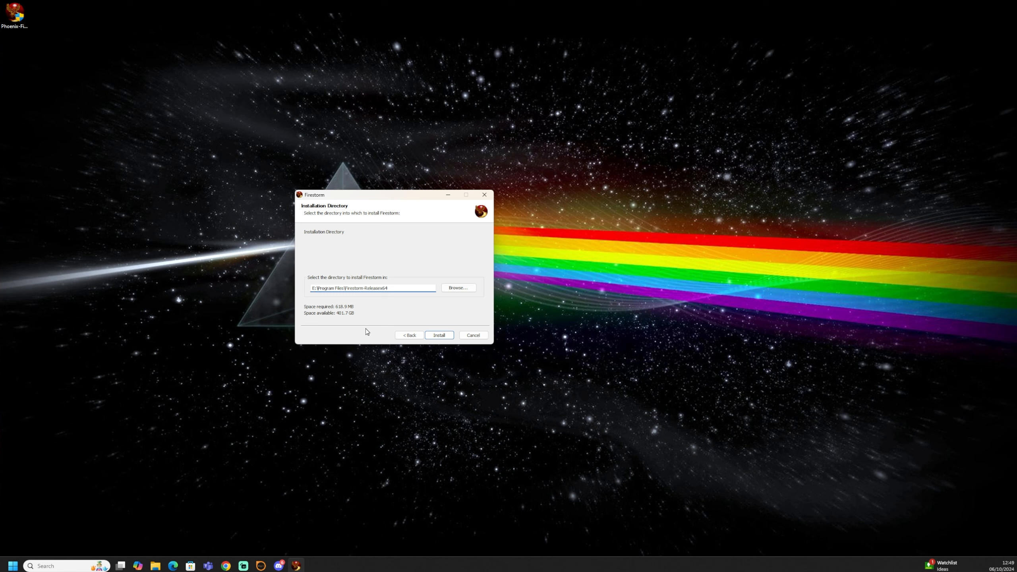
Step: Install Firestorm with a start menu entry, registered as default virtual world protocol handler, and launch it on completion
{"action": "left_click", "coordinate": [439, 335]}
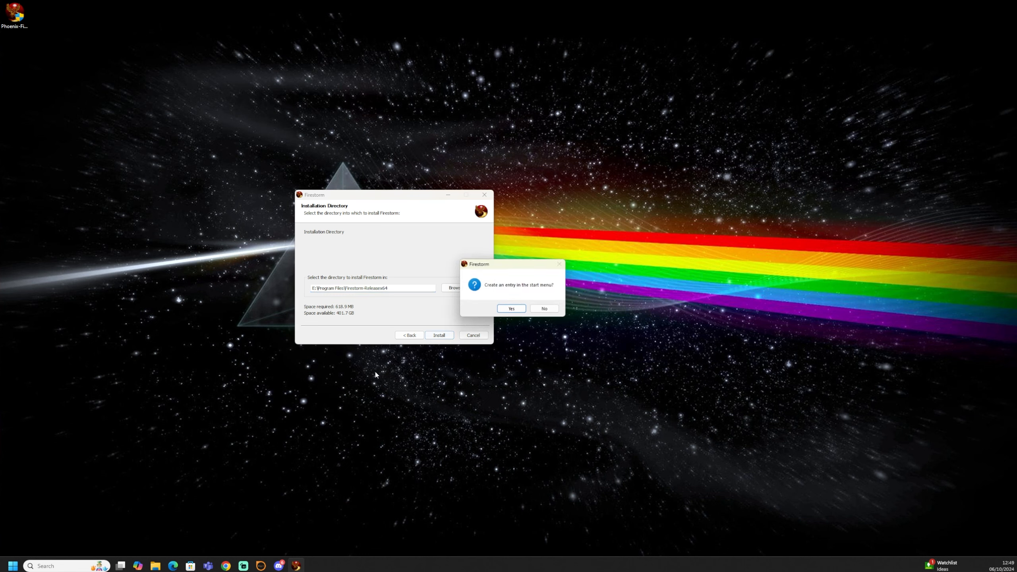
{"action": "left_click", "coordinate": [515, 309]}
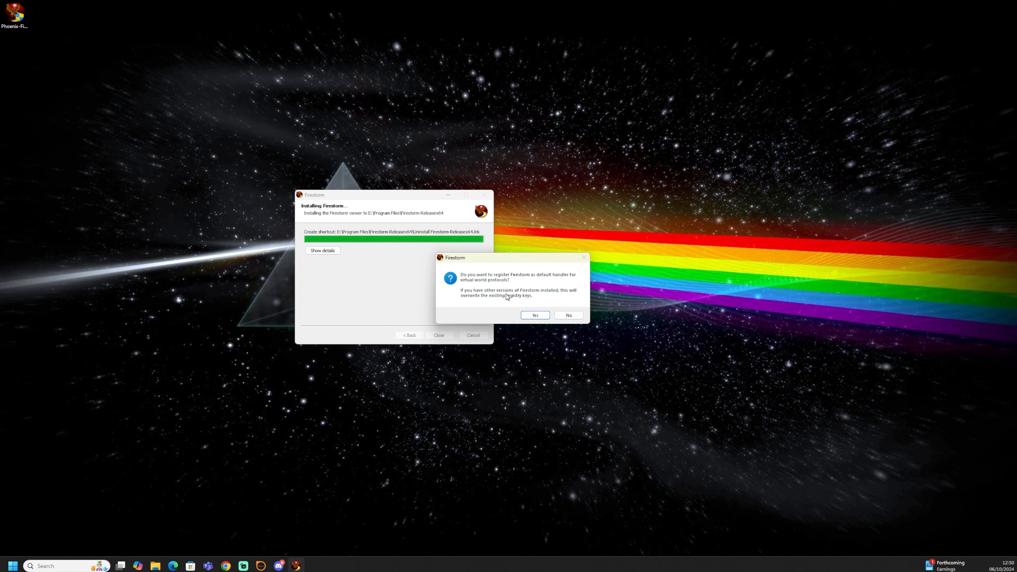
{"action": "left_click", "coordinate": [535, 316]}
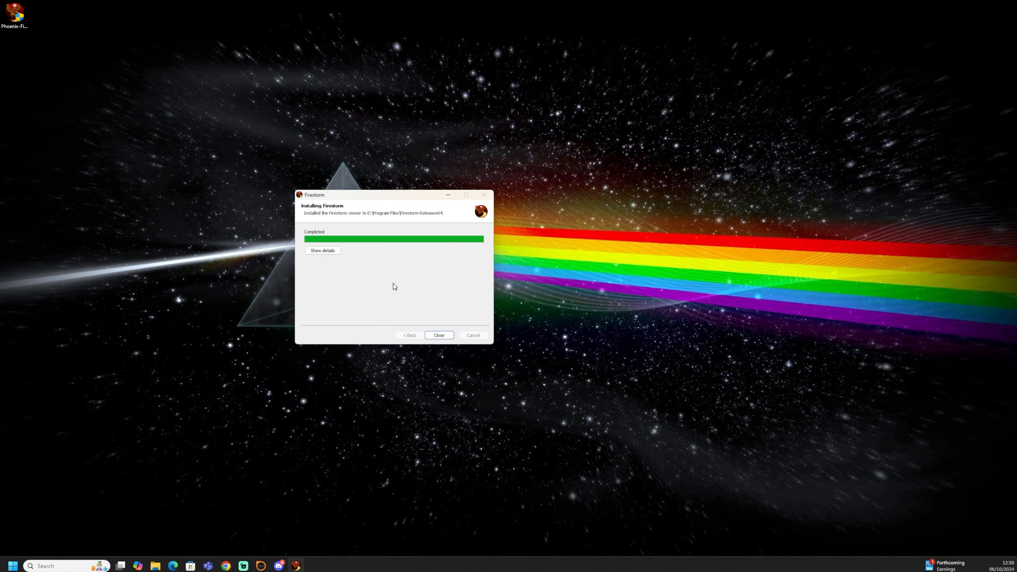
{"action": "left_click", "coordinate": [439, 335]}
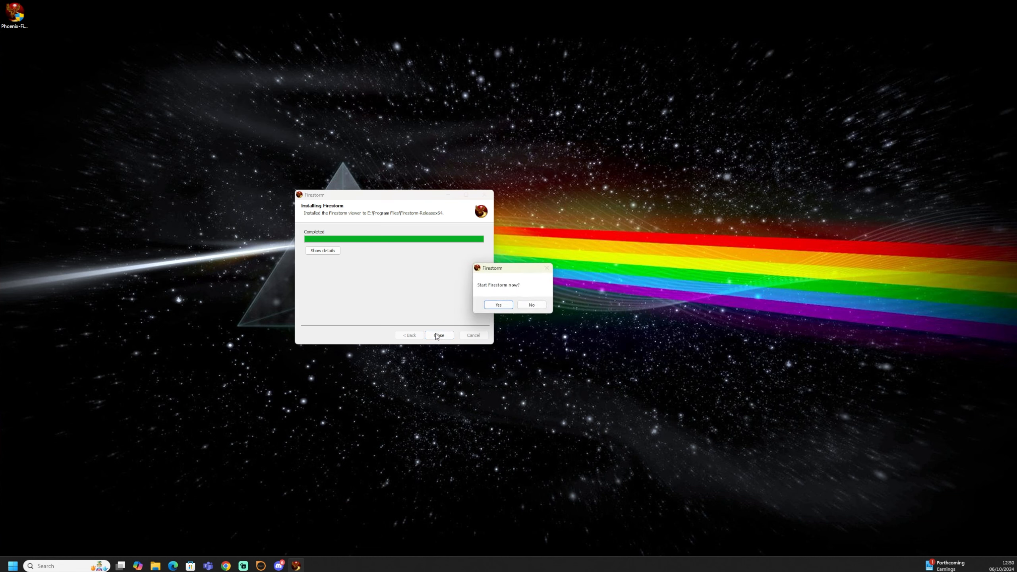
{"action": "left_click", "coordinate": [495, 305]}
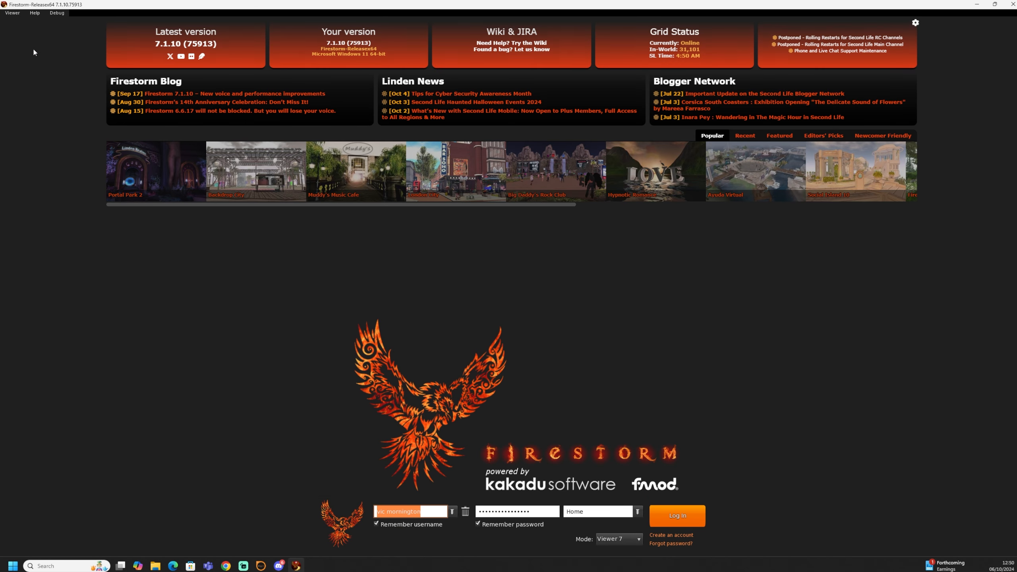
Step: Open Preferences and review the Graphics hardware settings, Sound & Media, and Network & Files pages
{"action": "left_click", "coordinate": [12, 12]}
{"action": "left_click", "coordinate": [23, 24]}
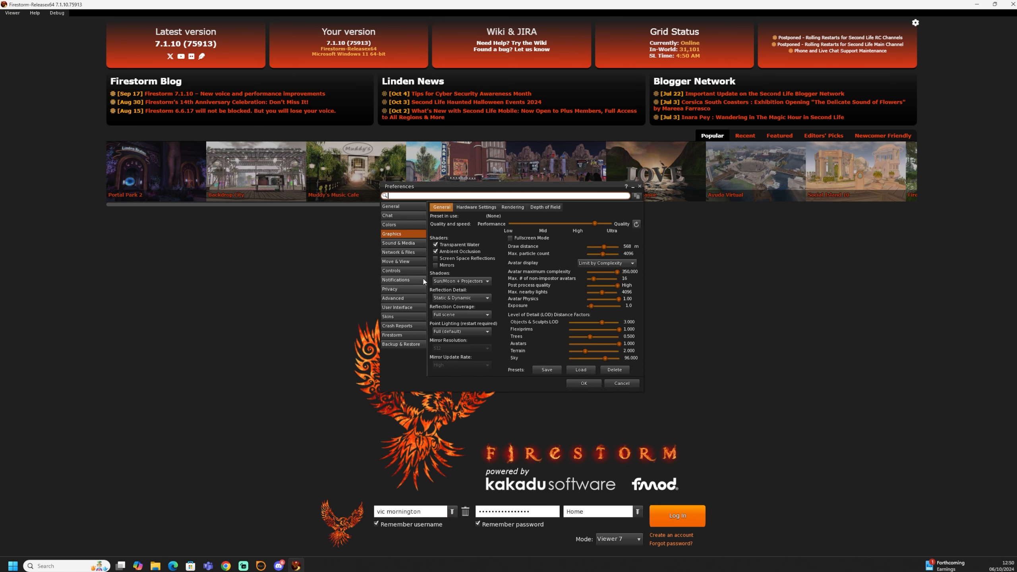
{"action": "left_click_drag", "start_coordinate": [423, 191], "coordinate": [252, 212]}
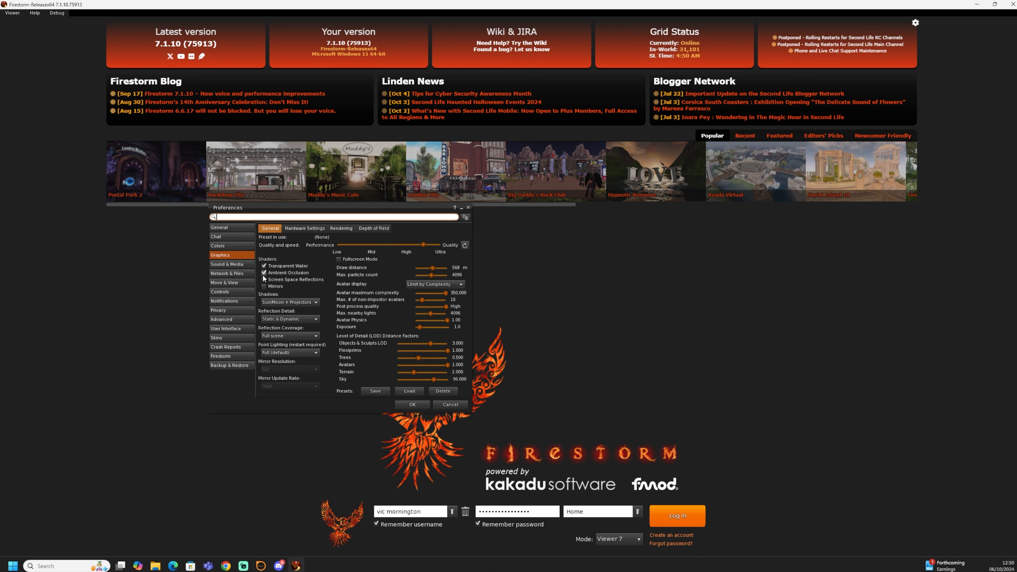
{"action": "left_click", "coordinate": [307, 229]}
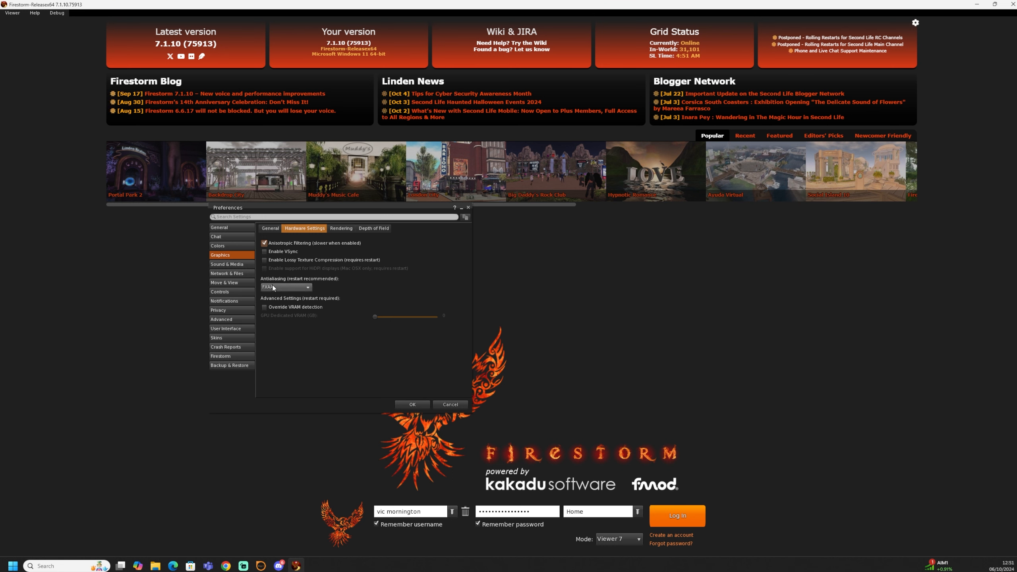
{"action": "left_click", "coordinate": [241, 264]}
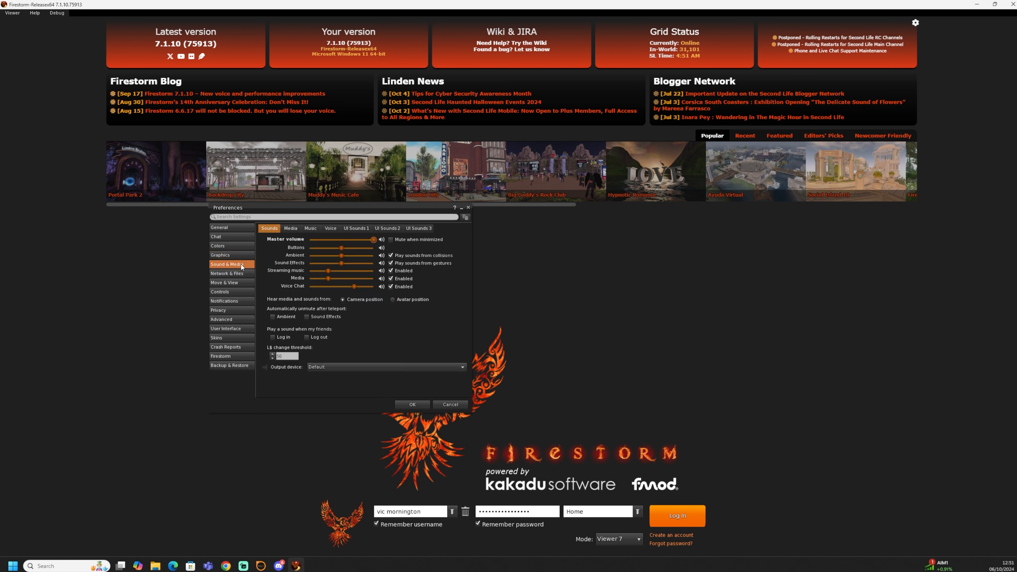
{"action": "left_click", "coordinate": [237, 276]}
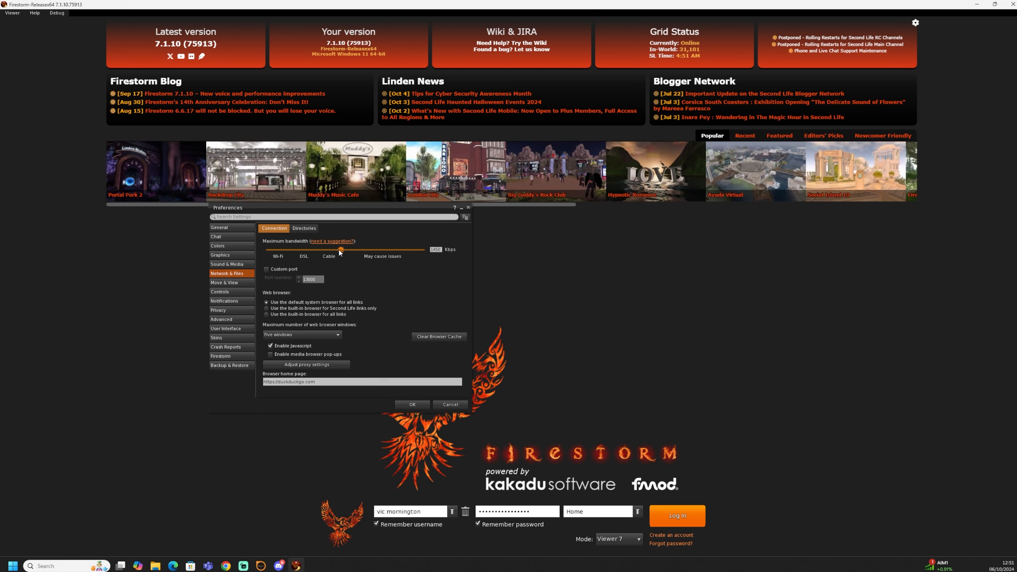
Step: Try raising the maximum bandwidth above 1500 Kbps and dismiss the warning
{"action": "mouse_move", "coordinate": [341, 250]}
{"action": "left_mouse_down"}
{"action": "mouse_move", "coordinate": [274, 250]}
{"action": "mouse_move", "coordinate": [343, 254]}
{"action": "left_mouse_up"}
{"action": "left_click_drag", "start_coordinate": [341, 250], "coordinate": [373, 250]}
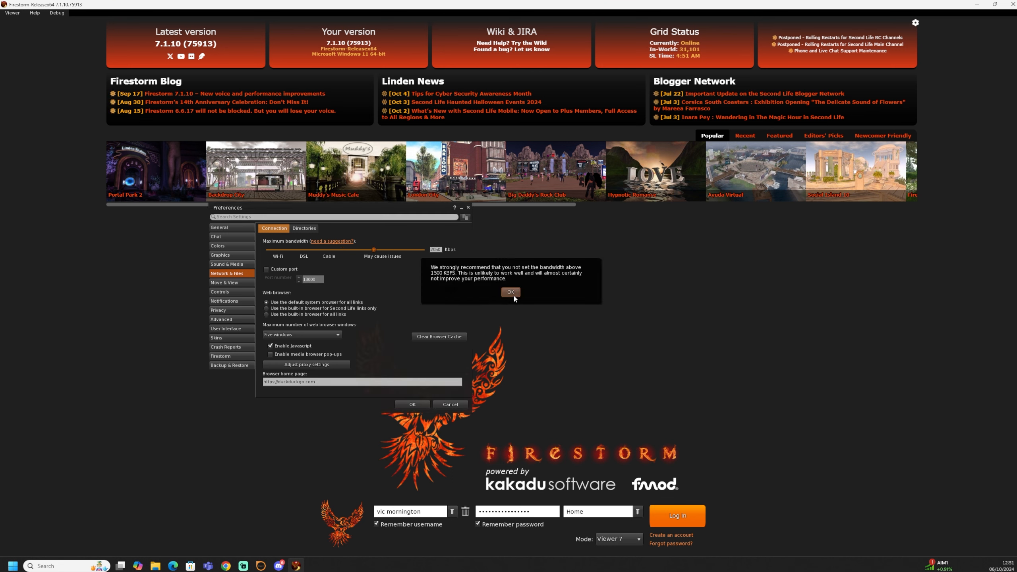
{"action": "left_click", "coordinate": [514, 294]}
Step: Adjust the maximum bandwidth slider to just above the Cable mark
{"action": "left_click_drag", "start_coordinate": [371, 250], "coordinate": [342, 251]}
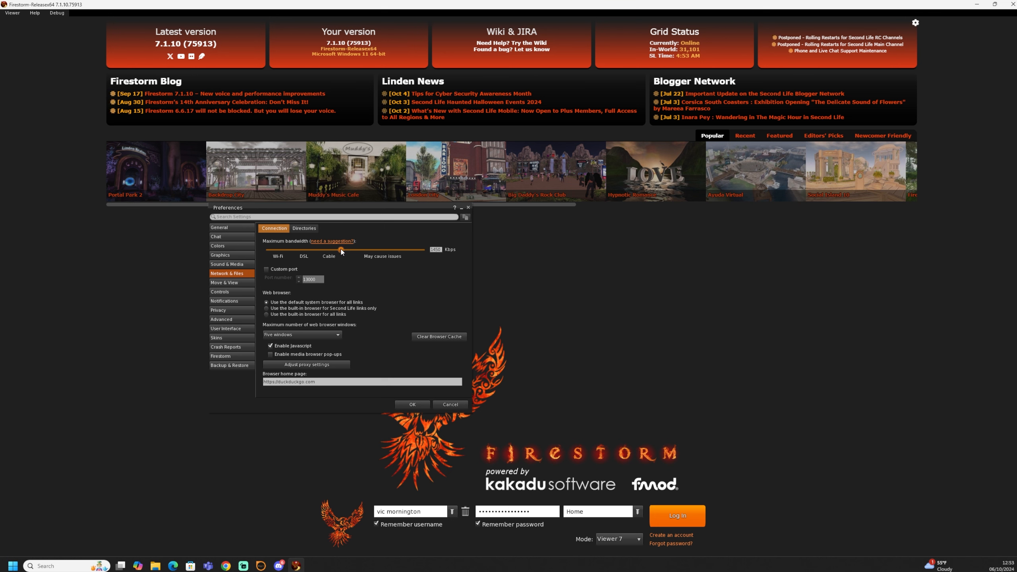
{"action": "left_click_drag", "start_coordinate": [341, 250], "coordinate": [343, 251]}
{"action": "left_click_drag", "start_coordinate": [344, 255], "coordinate": [358, 253]}
{"action": "left_click_drag", "start_coordinate": [379, 250], "coordinate": [347, 253]}
{"action": "left_click_drag", "start_coordinate": [425, 249], "coordinate": [348, 256]}
Step: Examine the texture cache size, asset cache size and cache location on the Directories tab
{"action": "left_click", "coordinate": [301, 230]}
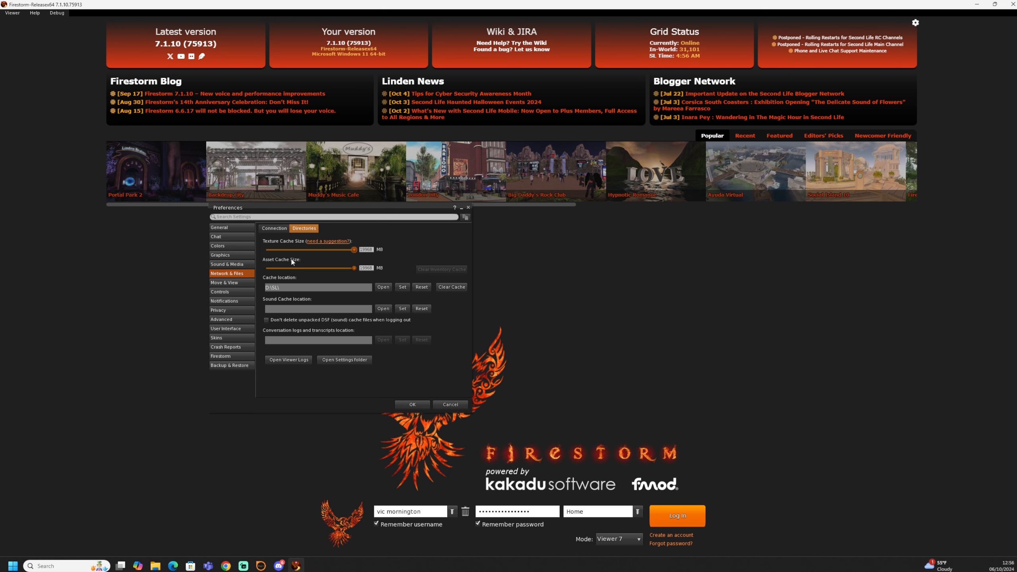
{"action": "left_click", "coordinate": [366, 249]}
{"action": "left_click", "coordinate": [369, 249]}
{"action": "left_click", "coordinate": [373, 267]}
{"action": "left_click", "coordinate": [348, 287]}
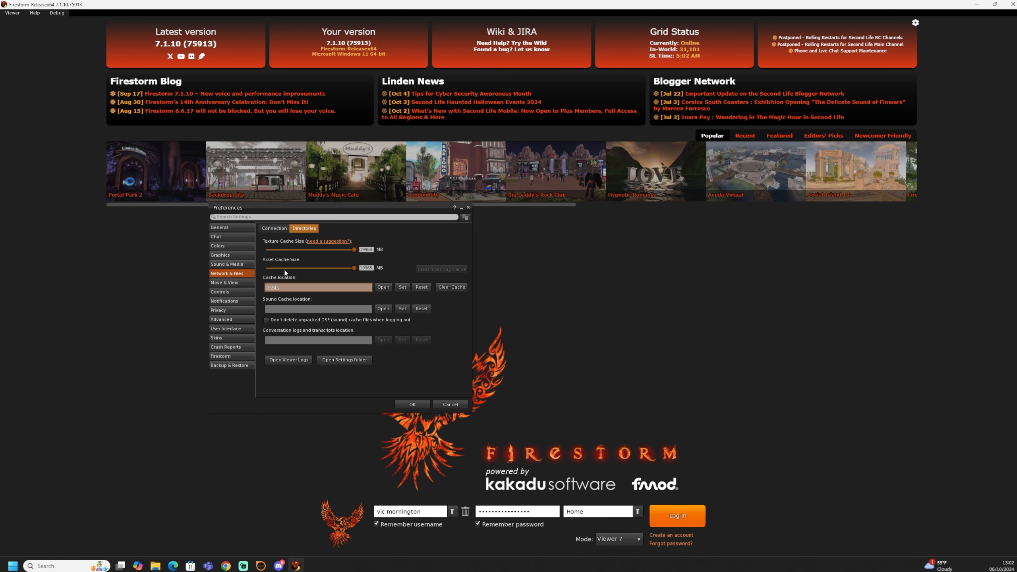
Step: Browse the View, Mouselook and Movement tabs of the Move & View preferences
{"action": "left_click", "coordinate": [233, 282]}
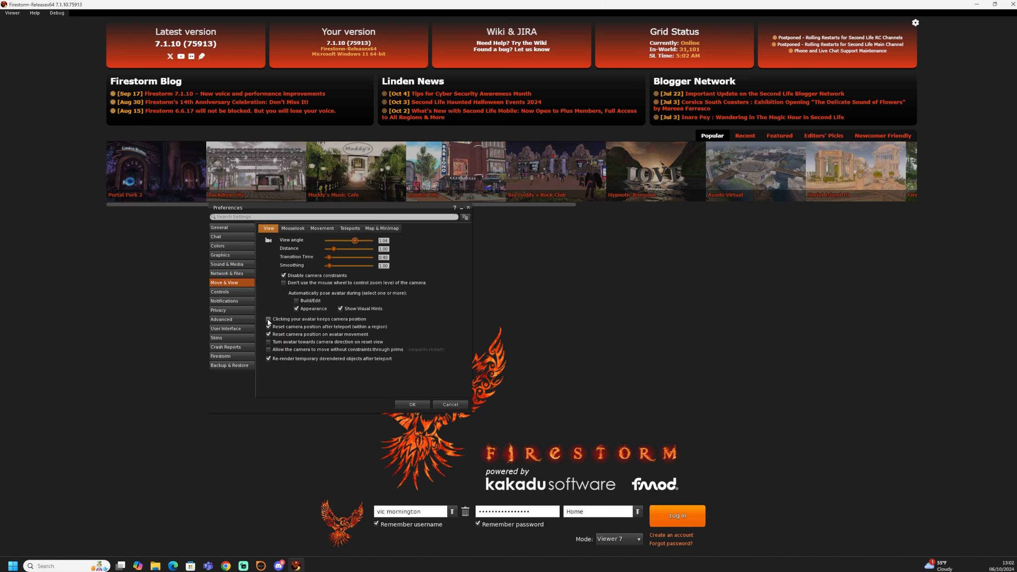
{"action": "left_click", "coordinate": [323, 229]}
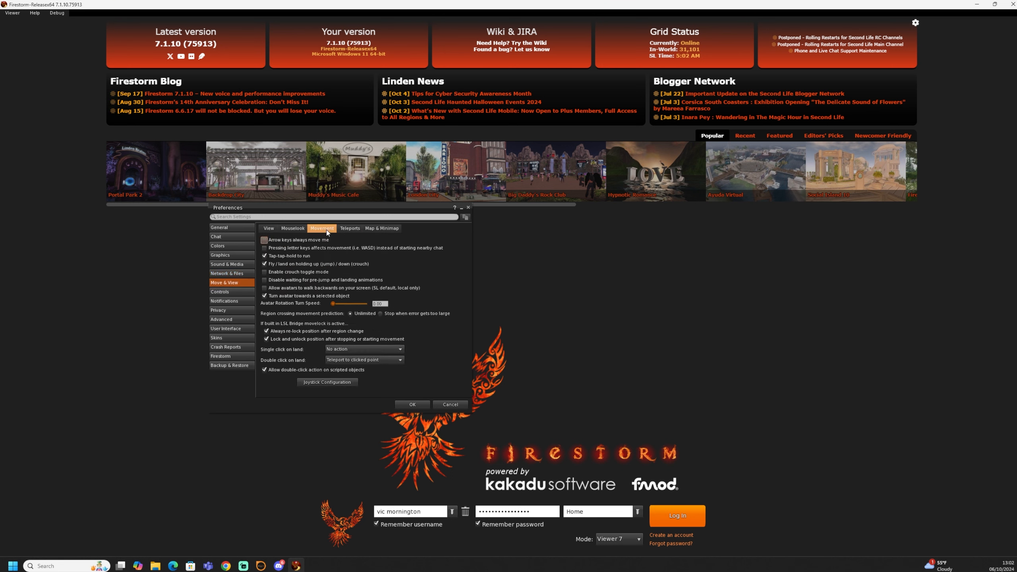
{"action": "left_click", "coordinate": [295, 229]}
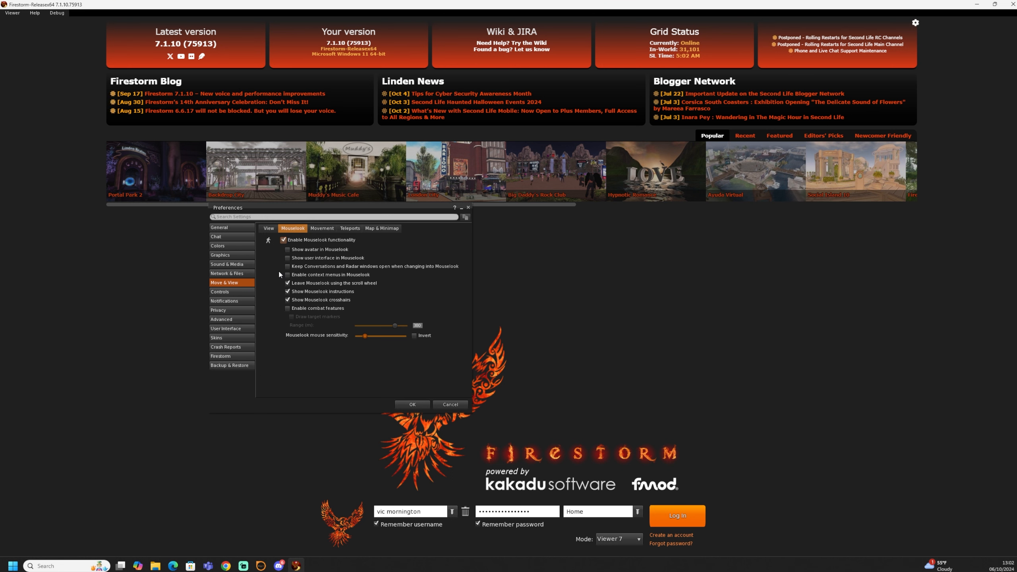
{"action": "left_click", "coordinate": [269, 228]}
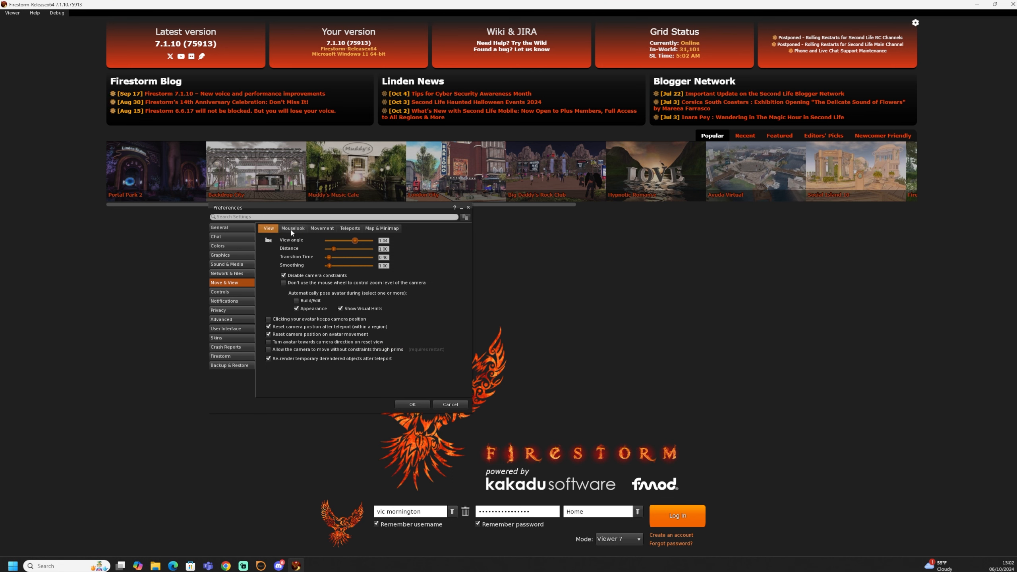
{"action": "left_click", "coordinate": [292, 231]}
{"action": "left_click", "coordinate": [321, 229]}
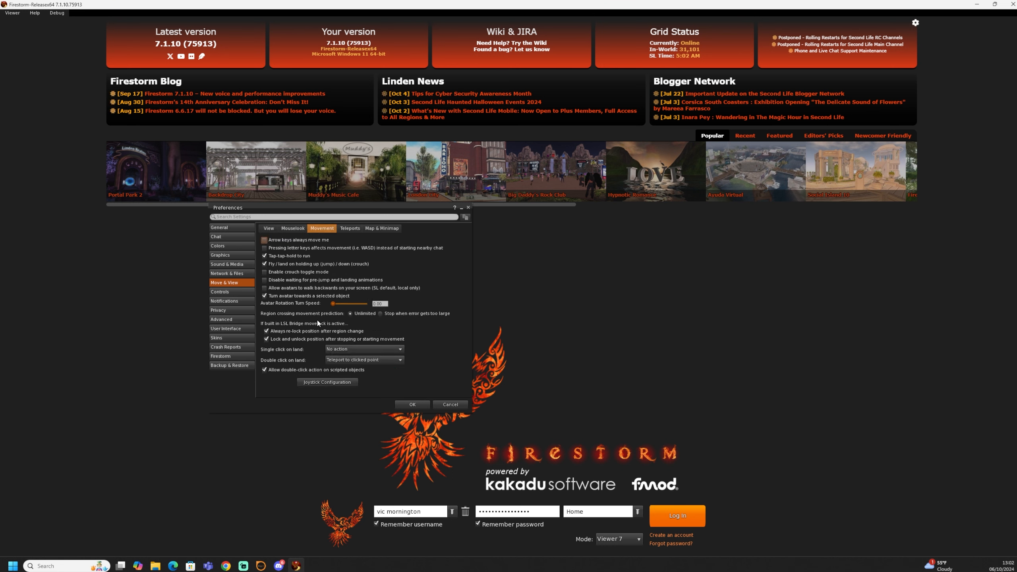
Step: Set single-click on land to No action and double-click on land to Teleport to clicked point
{"action": "left_click", "coordinate": [351, 361]}
{"action": "left_click", "coordinate": [356, 380]}
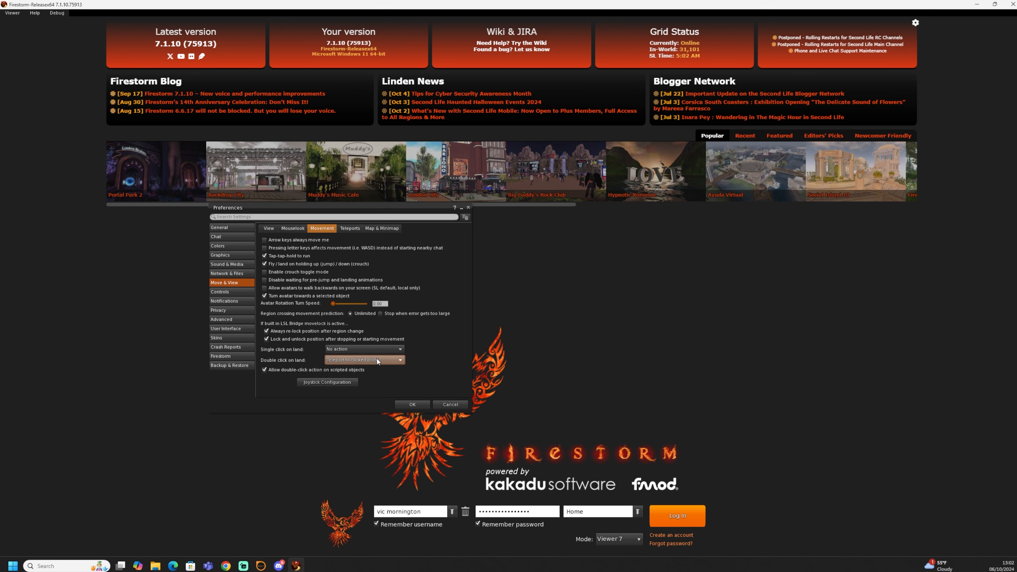
{"action": "left_click", "coordinate": [372, 349]}
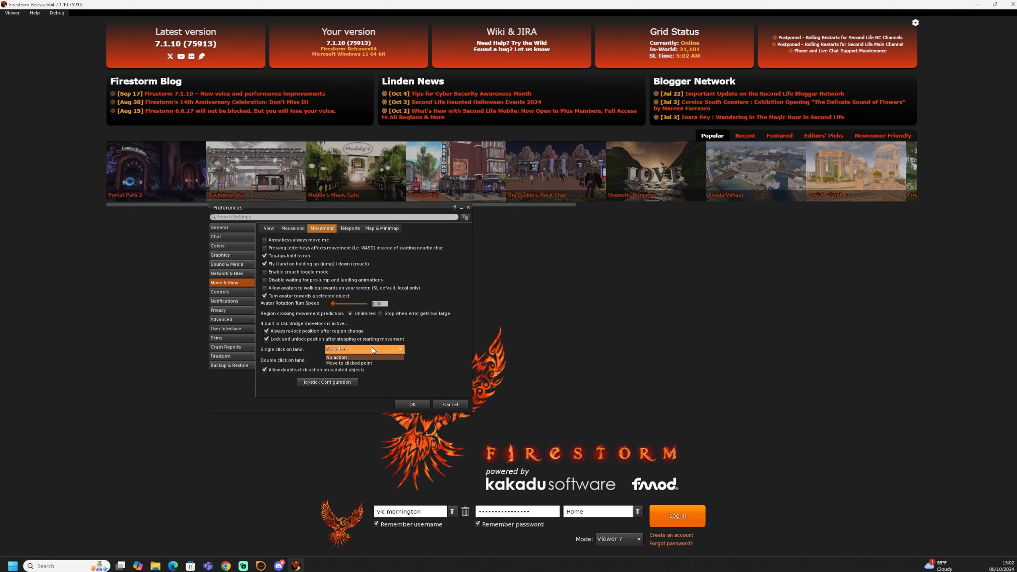
{"action": "left_click", "coordinate": [348, 359]}
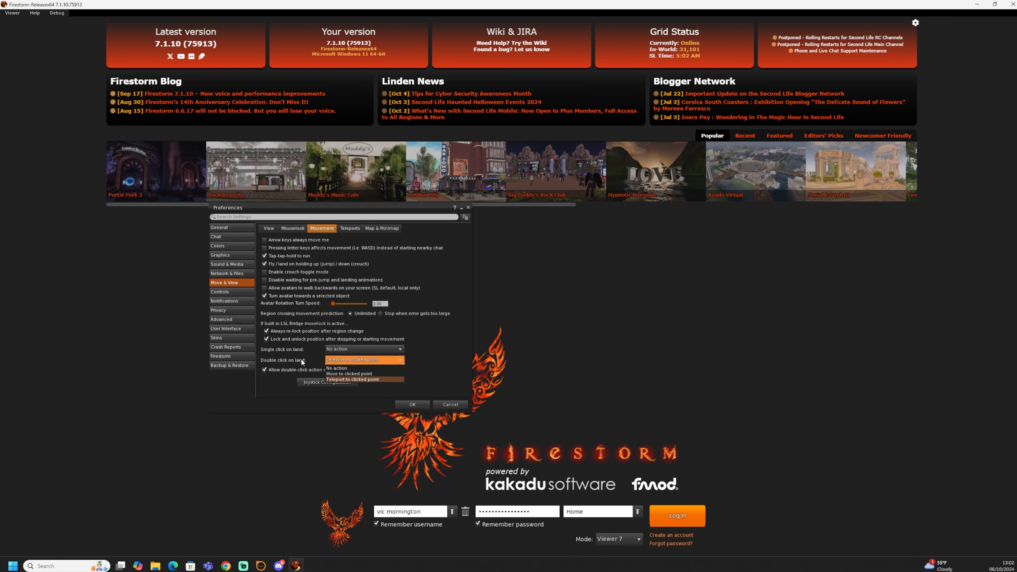
{"action": "left_click", "coordinate": [290, 360]}
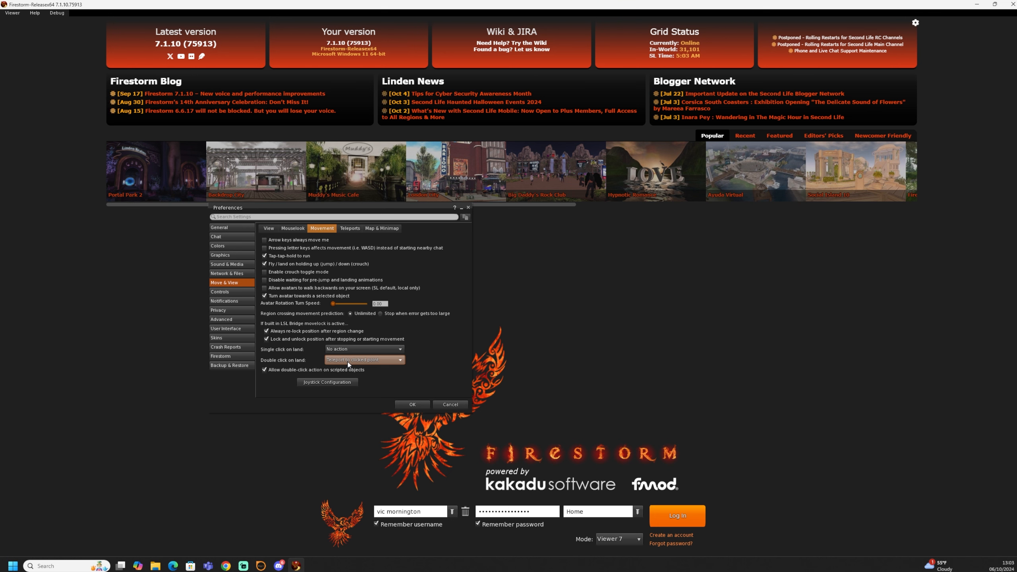
{"action": "left_click", "coordinate": [367, 363]}
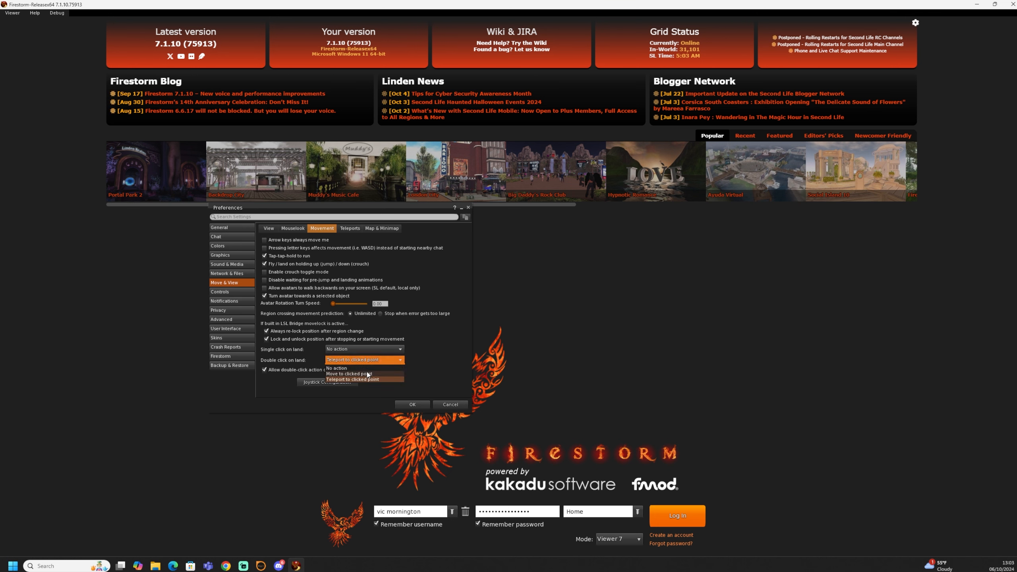
{"action": "left_click", "coordinate": [368, 380]}
{"action": "left_click", "coordinate": [370, 362]}
{"action": "left_click", "coordinate": [368, 380]}
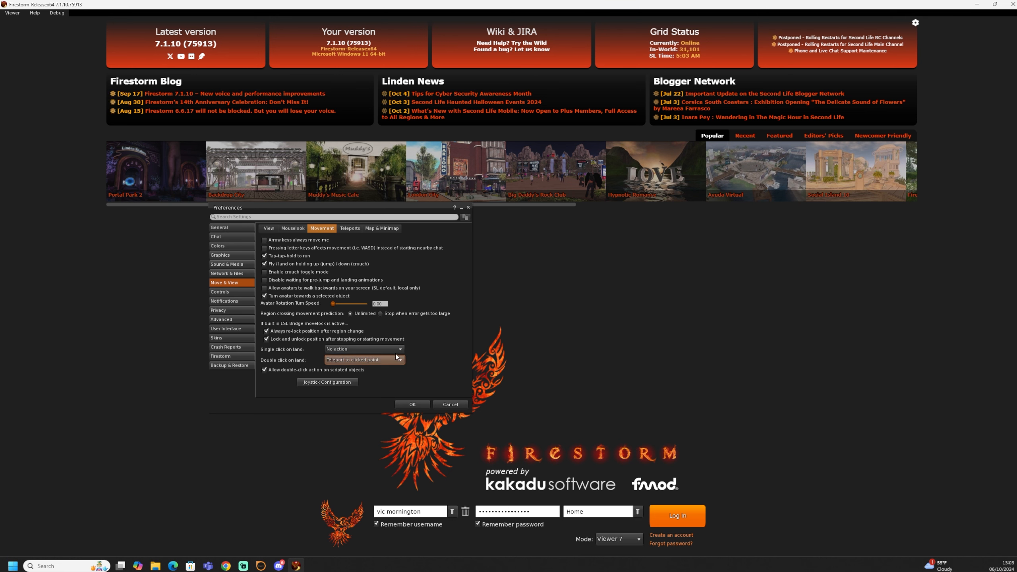
{"action": "left_click", "coordinate": [383, 361]}
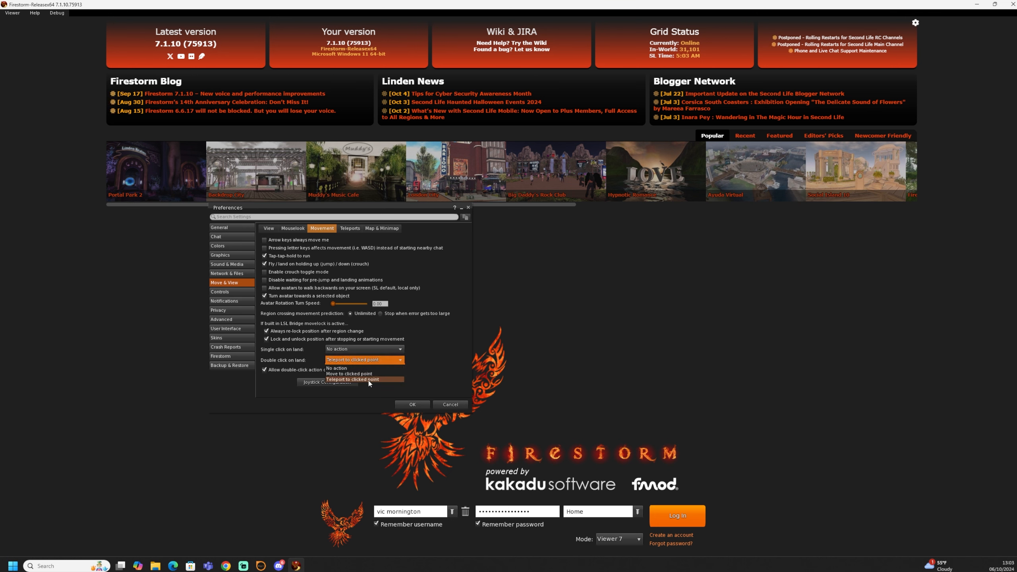
{"action": "left_click", "coordinate": [369, 380]}
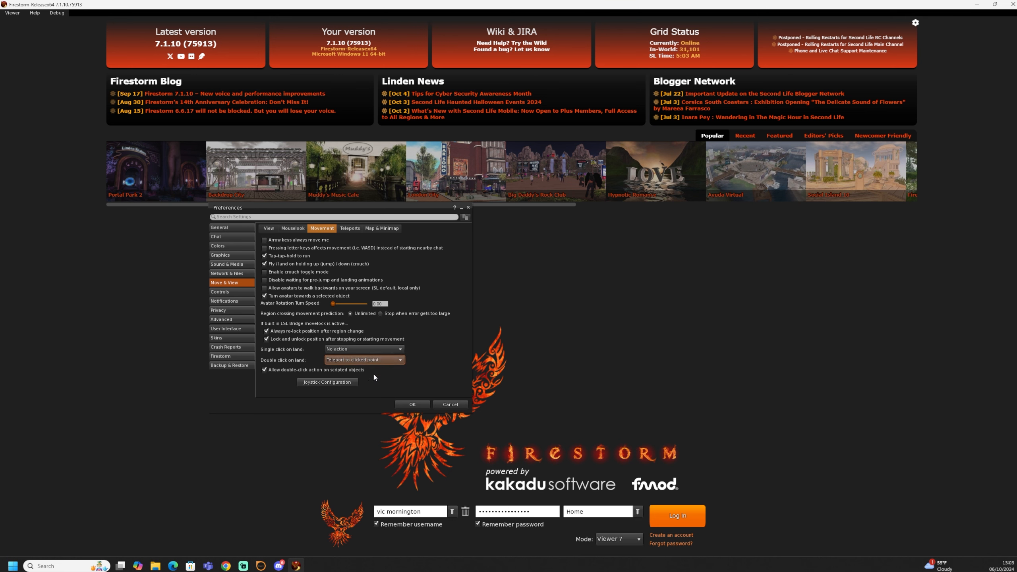
Step: Open the Privacy preferences' LookAt tab and turn on Show look at targets
{"action": "left_click", "coordinate": [229, 312]}
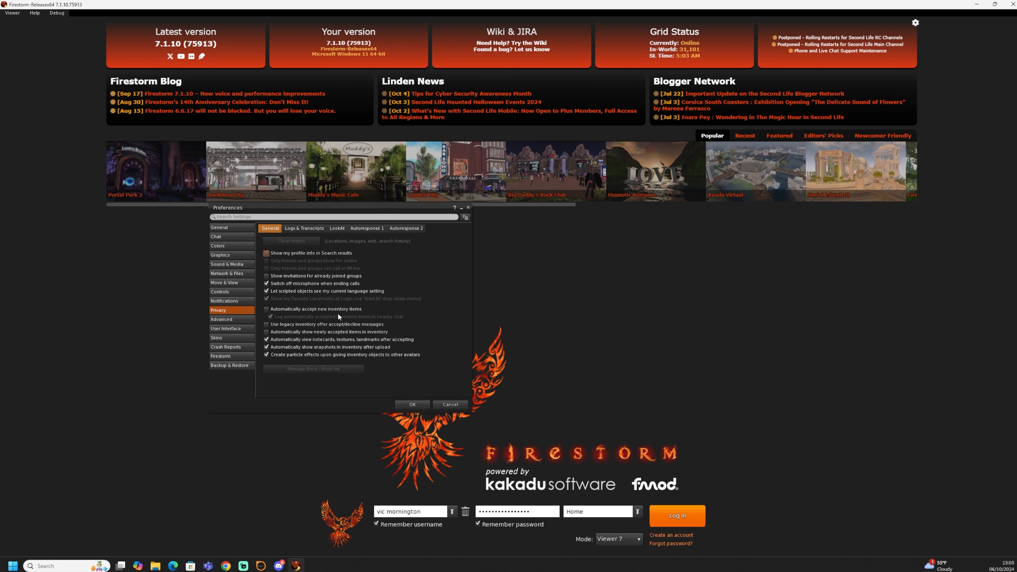
{"action": "left_click", "coordinate": [337, 230]}
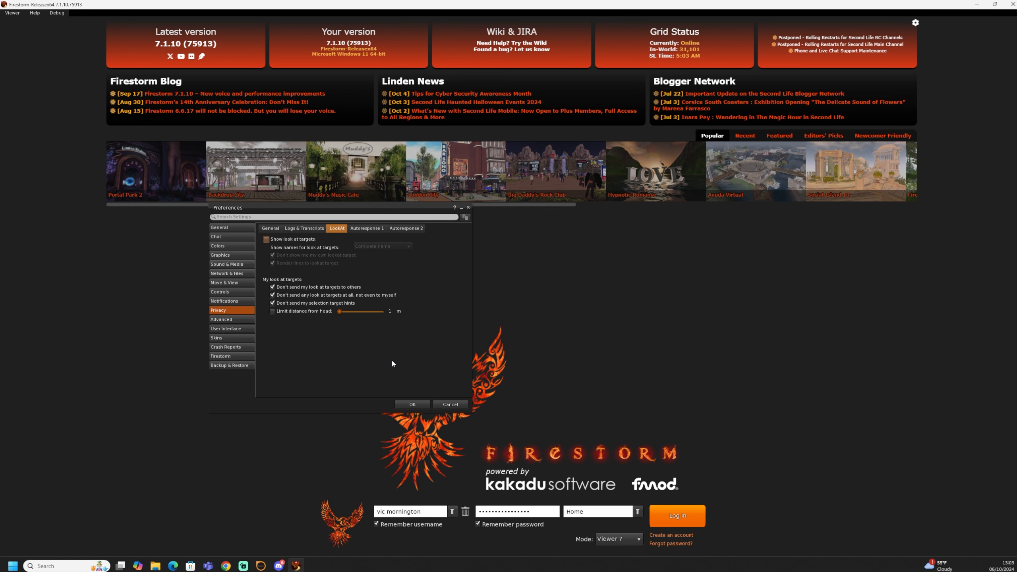
{"action": "left_click", "coordinate": [284, 241]}
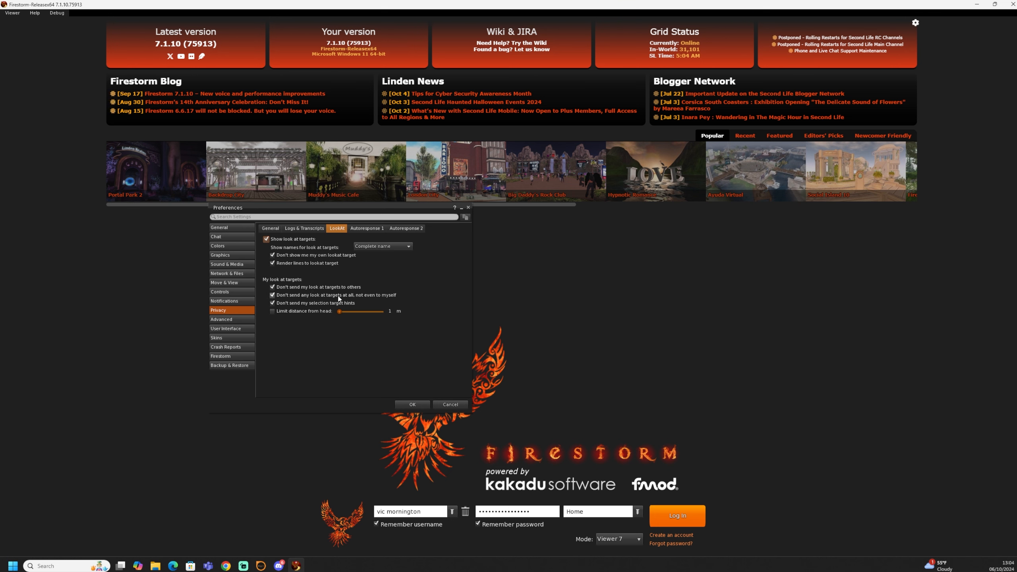
Step: Toggle the options for not sending any look at targets and limiting distance from head, then save the preferences
{"action": "left_click", "coordinate": [272, 295]}
{"action": "left_click", "coordinate": [273, 312]}
{"action": "left_click", "coordinate": [413, 404]}
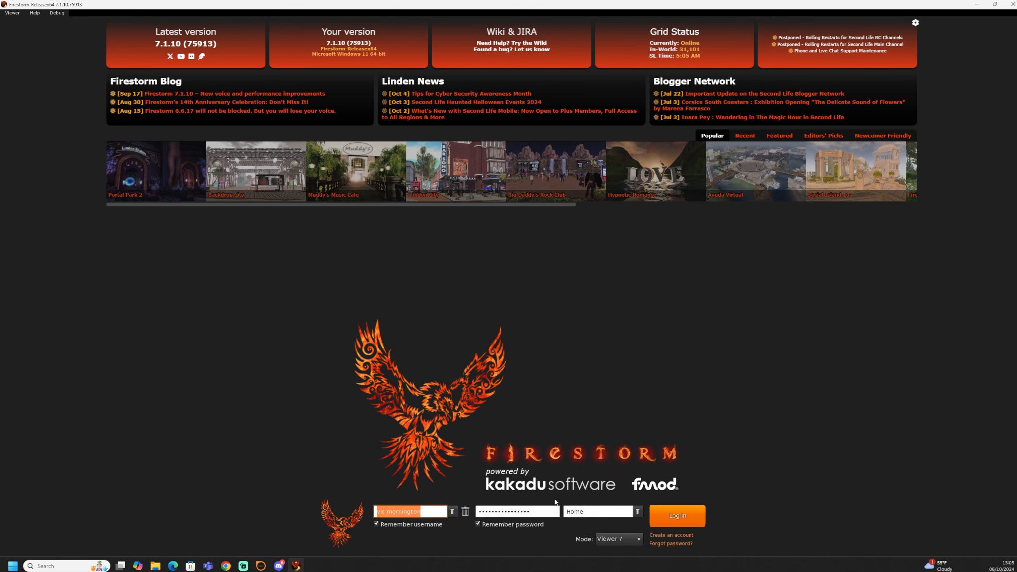
Step: Log in to Second Life with the saved username and password
{"action": "left_click", "coordinate": [664, 517]}
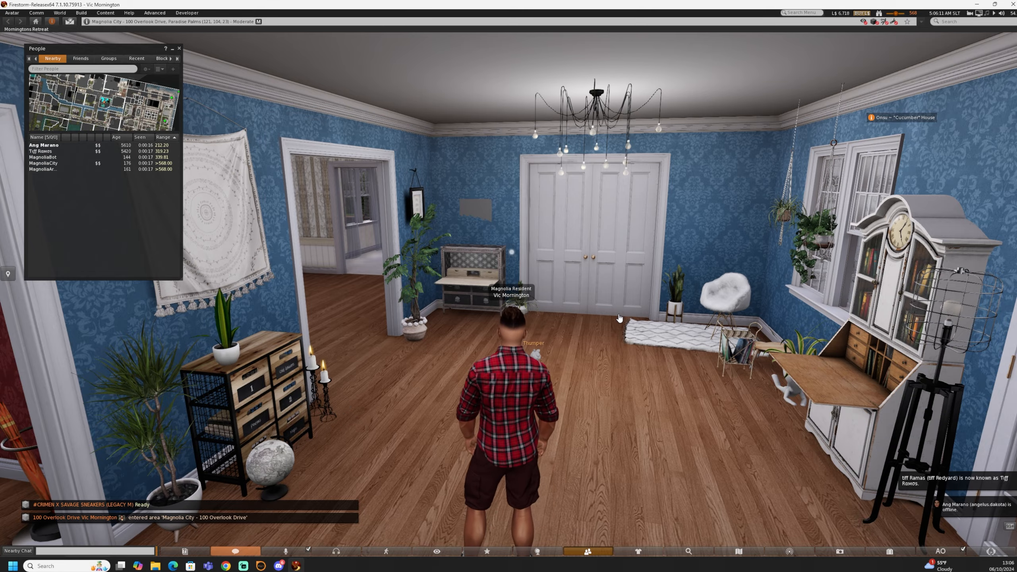
Step: Rotate, zoom and orbit the camera around the avatar to view the house and its surroundings
{"action": "key", "text": "Left"}
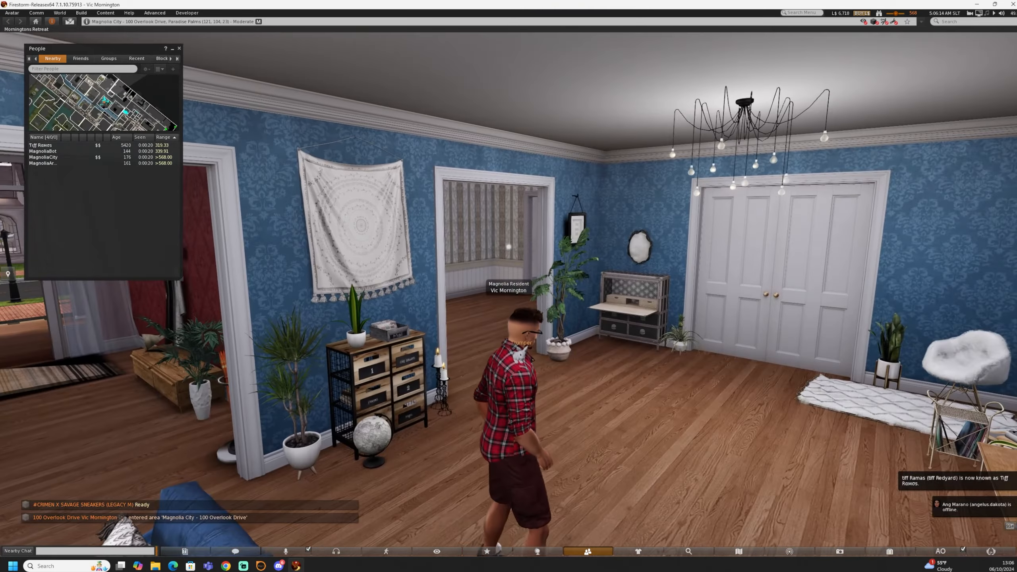
{"action": "left_click_drag", "start_coordinate": [515, 385], "coordinate": [581, 385]}
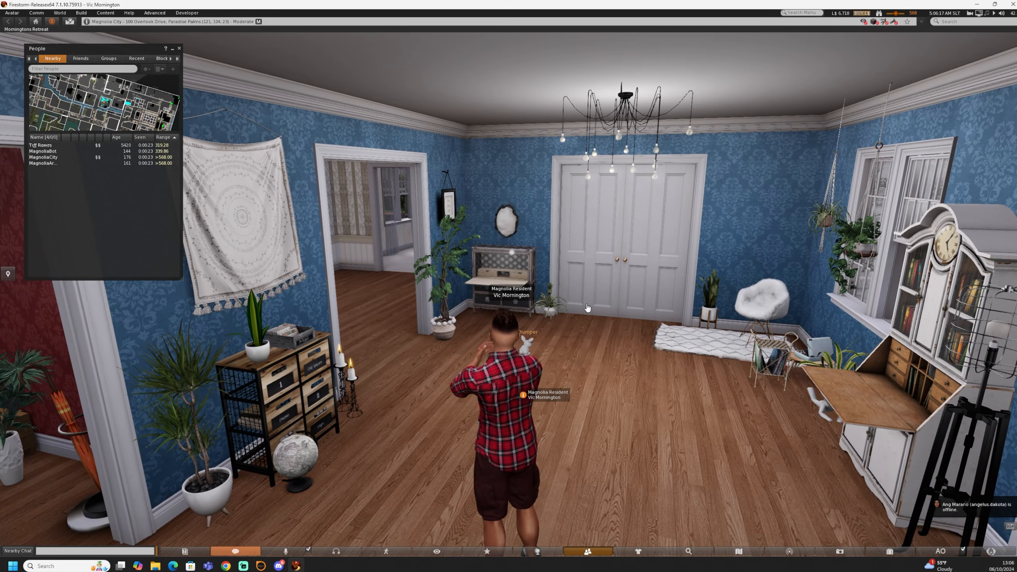
{"action": "scroll", "coordinate": [515, 382], "scroll_direction": "down", "scroll_amount": 10}
{"action": "scroll", "coordinate": [509, 294], "scroll_direction": "down", "scroll_amount": 10}
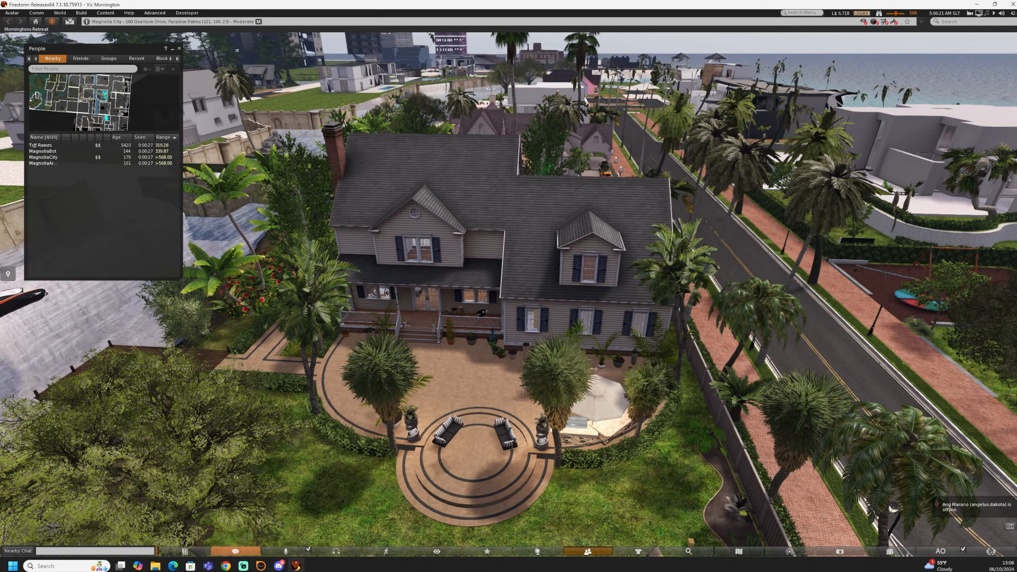
{"action": "key", "text": "ctrl+alt+Left"}
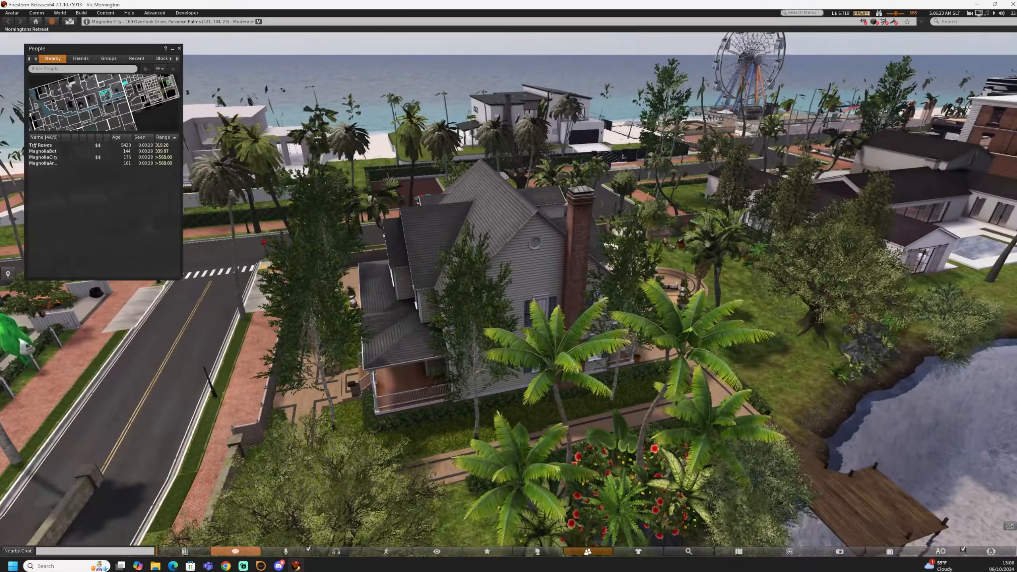
{"action": "scroll", "coordinate": [509, 295], "scroll_direction": "up", "scroll_amount": 10}
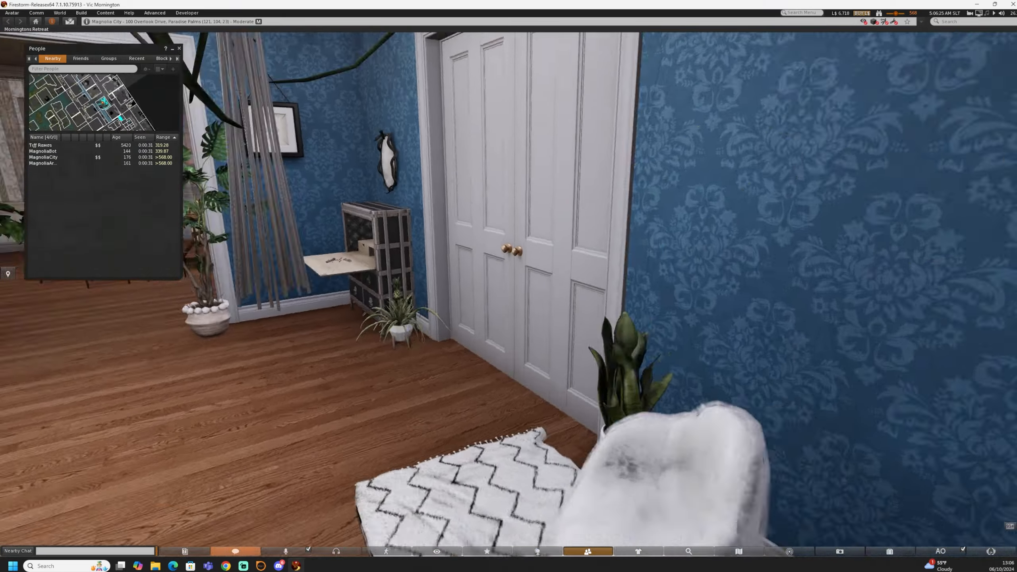
{"action": "key", "text": "ctrl+alt+Left"}
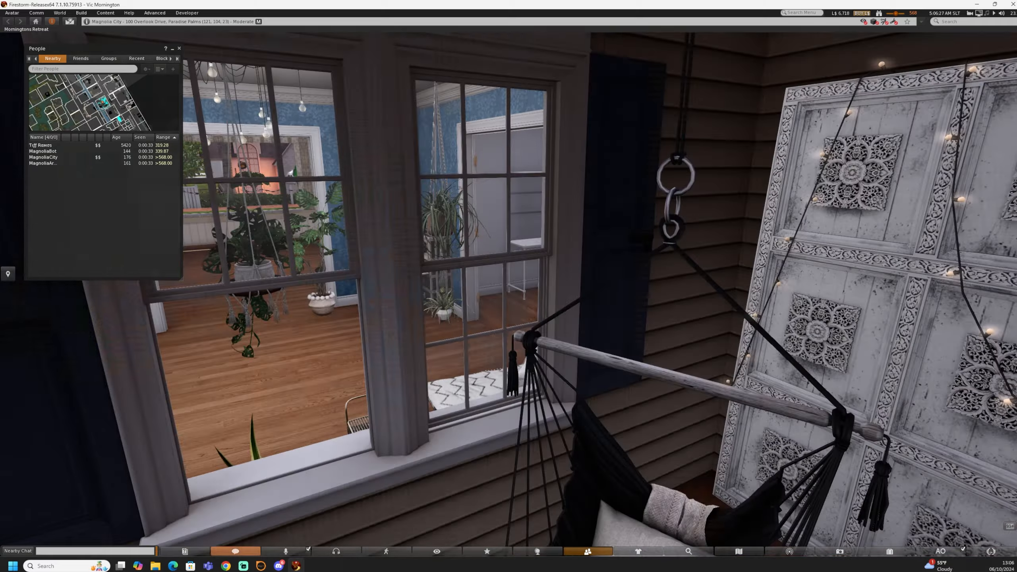
{"action": "key", "text": "Escape"}
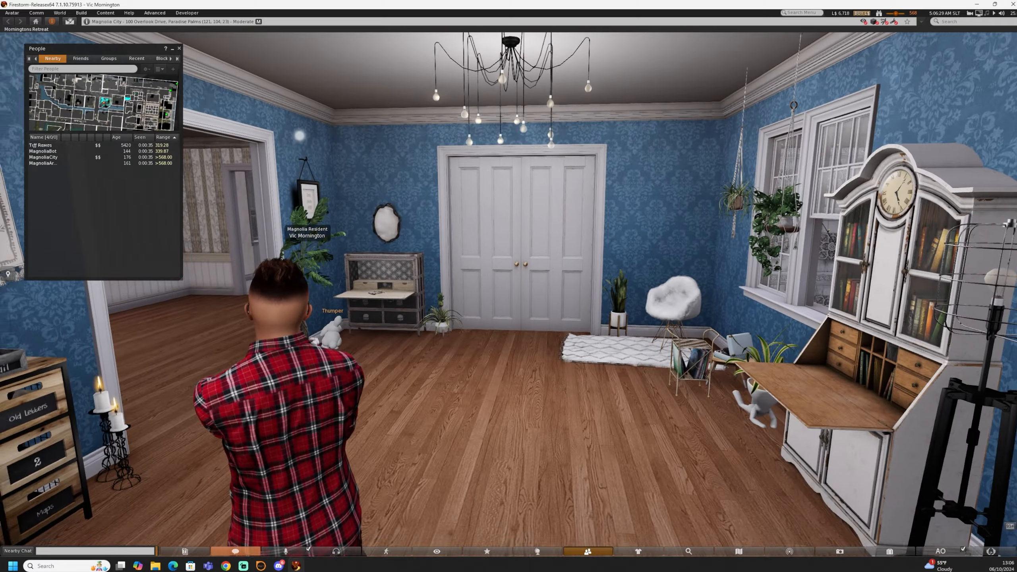
{"action": "key", "text": "ctrl+alt+Left"}
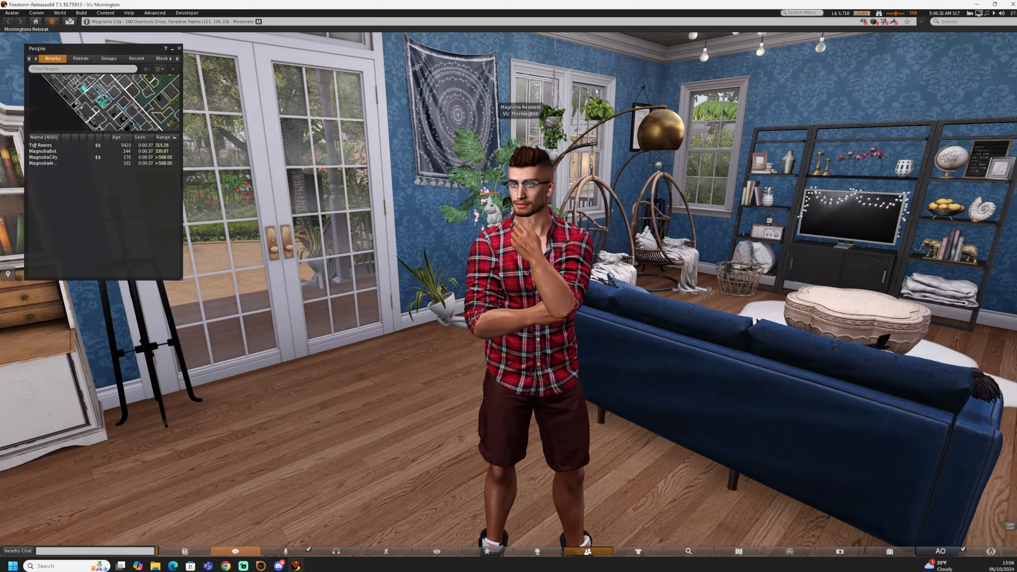
{"action": "left_click_drag", "start_coordinate": [481, 295], "coordinate": [512, 286]}
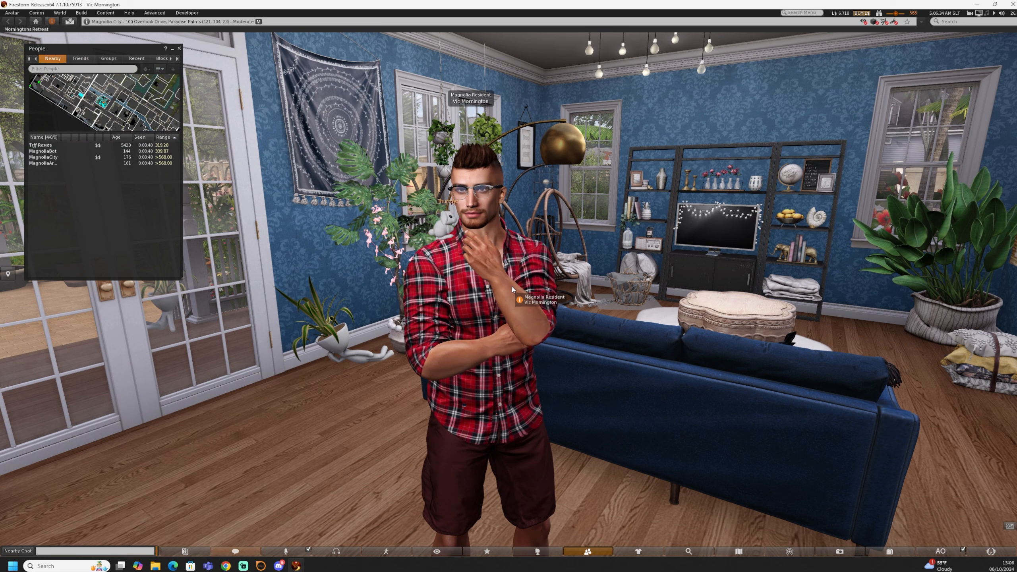